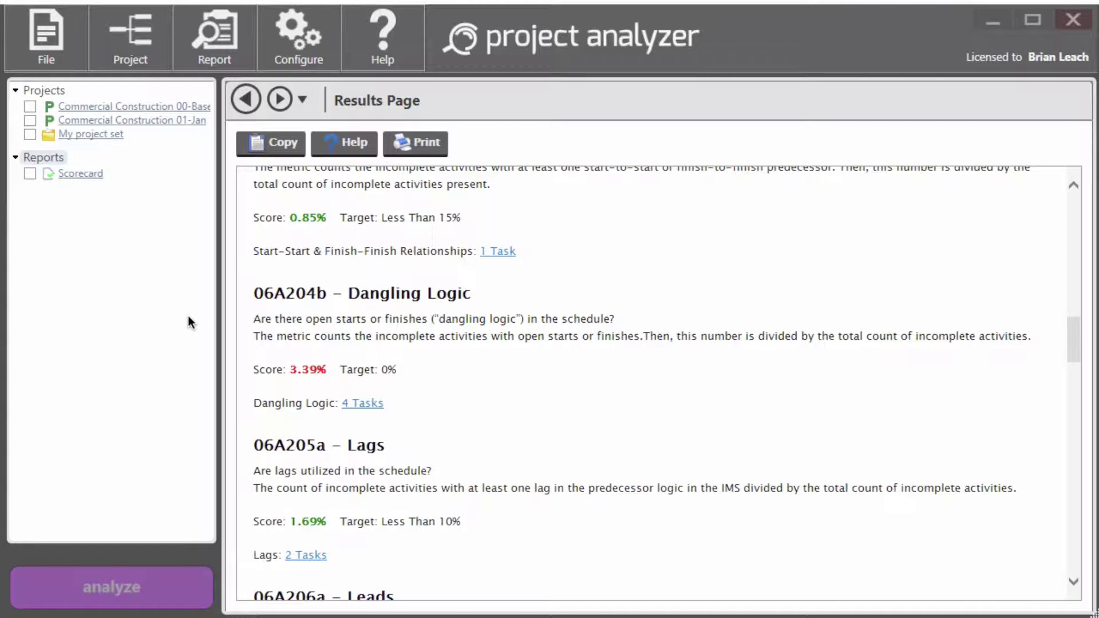
# - From the Report Gallery, add the DCMA 14 Point Assessment report
pyautogui.click(46, 158)
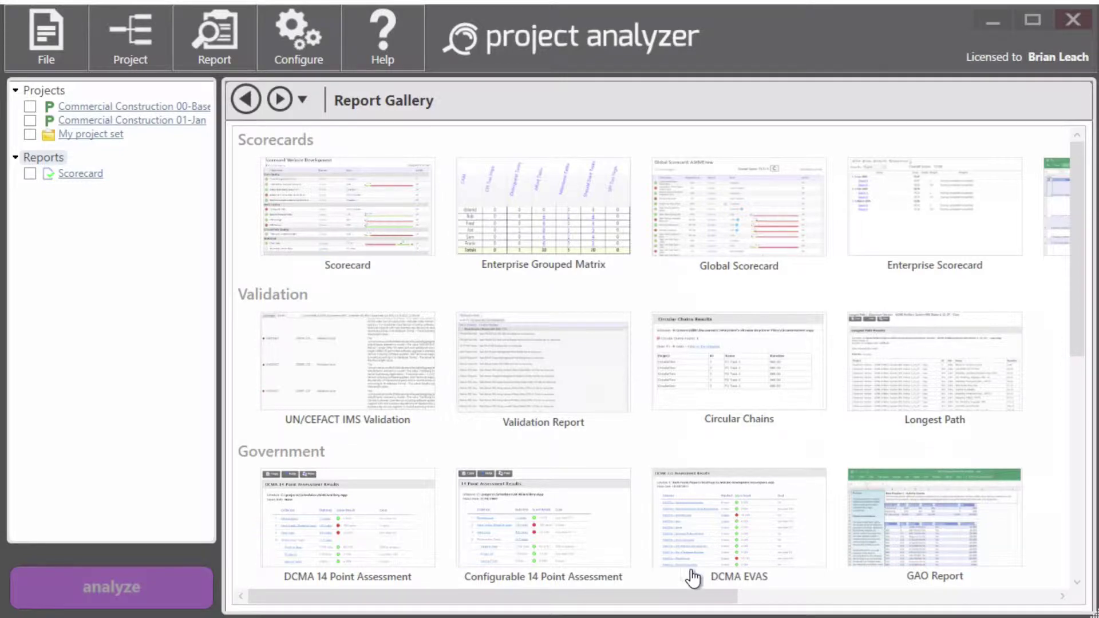
pyautogui.moveTo(709, 579)
pyautogui.click(339, 510)
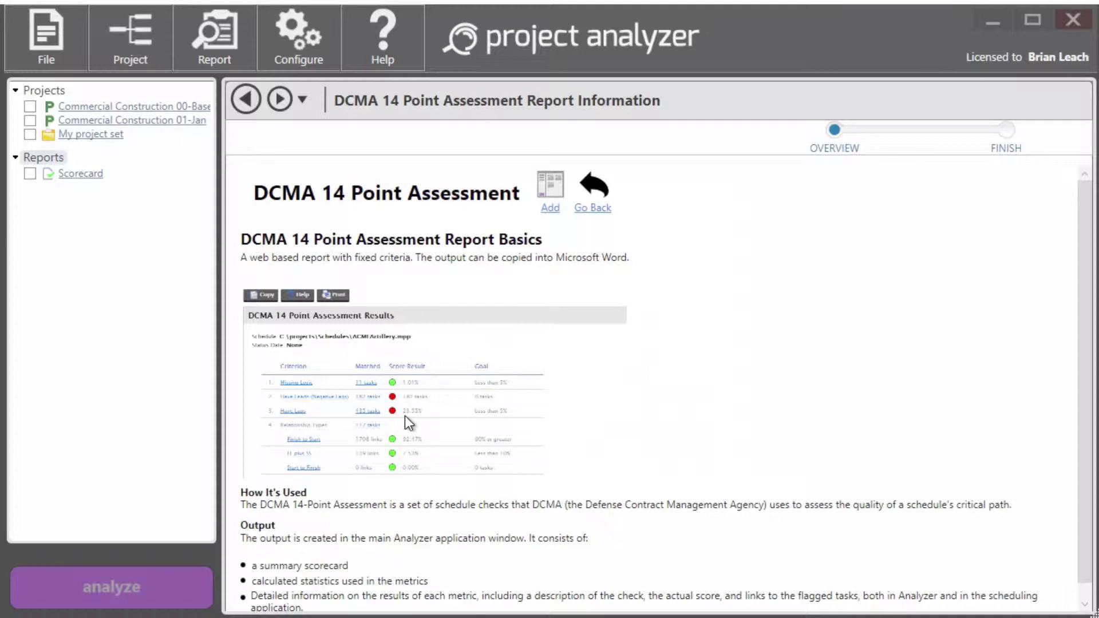
pyautogui.click(550, 208)
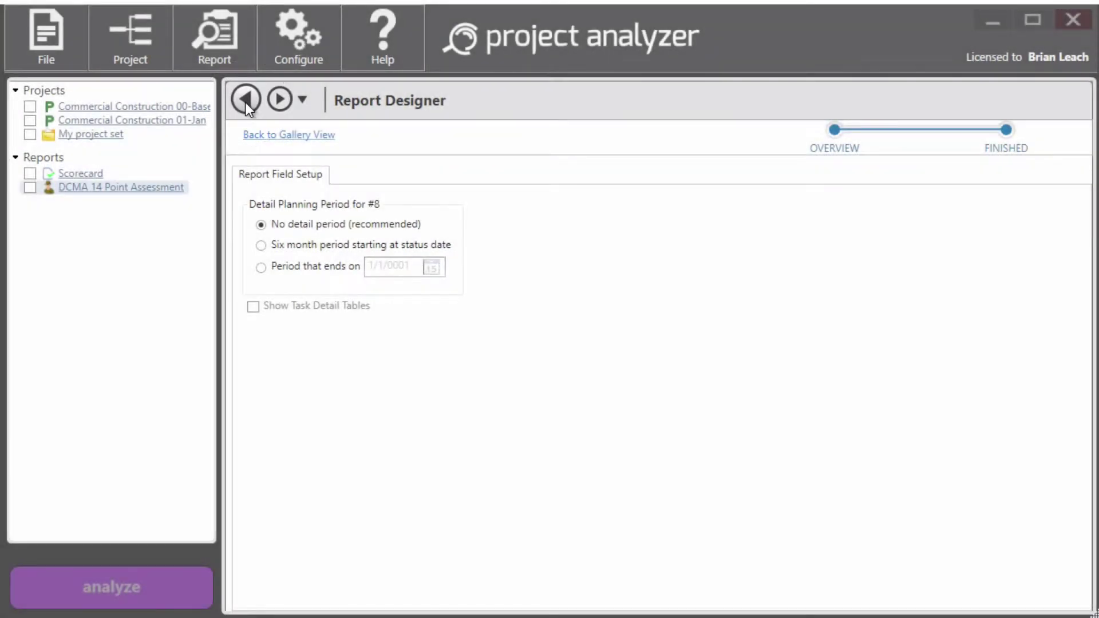
# - Return to the gallery and add the Configurable 14 Point Assessment report
pyautogui.click(244, 102)
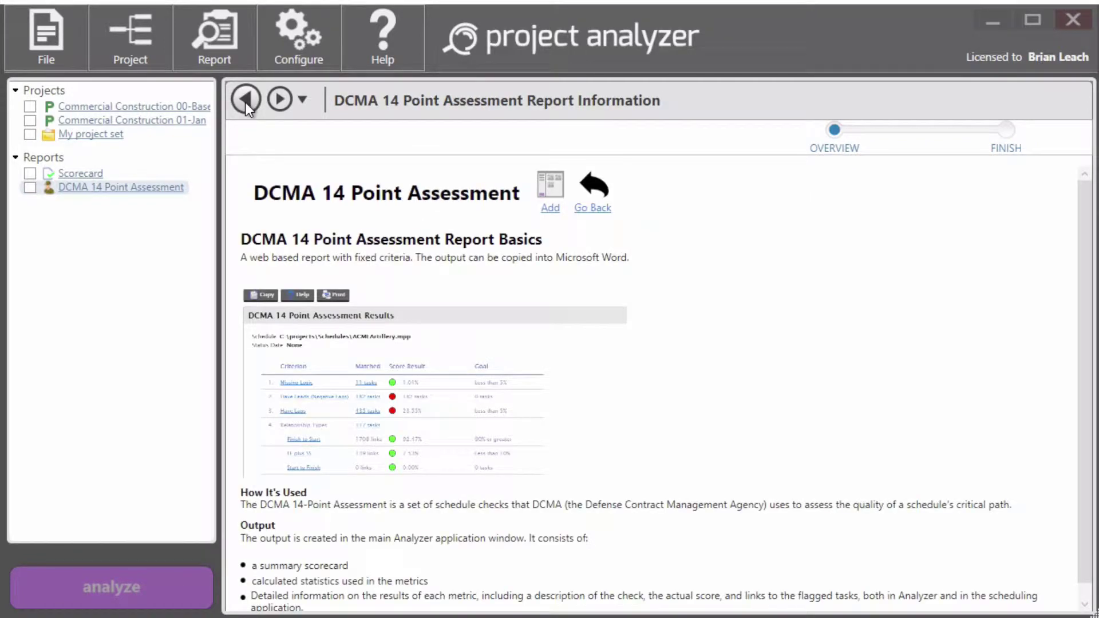
pyautogui.click(245, 102)
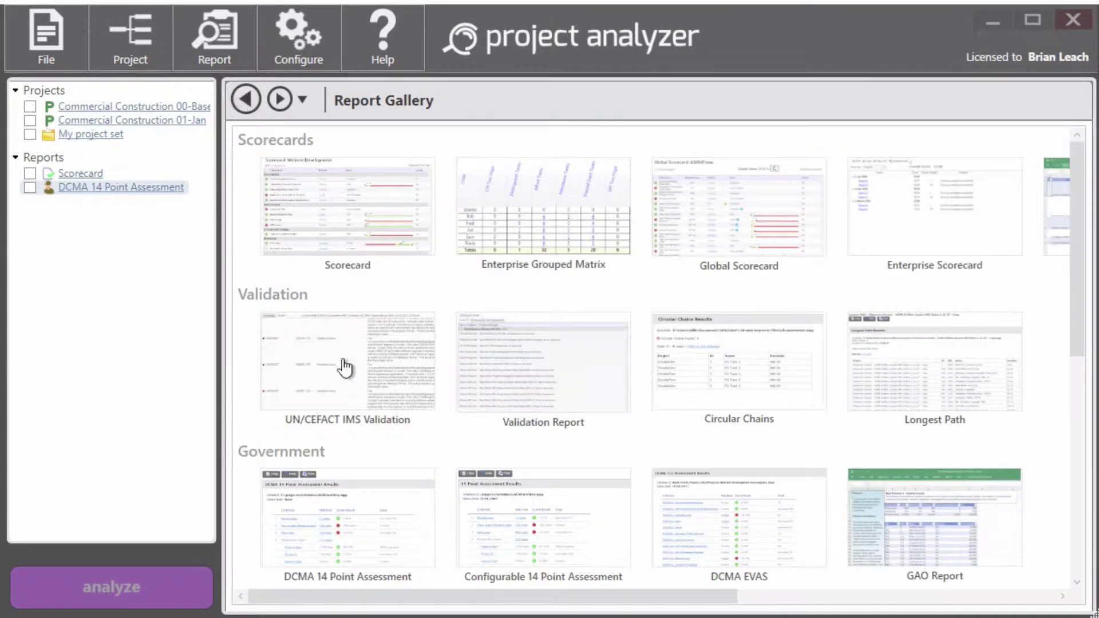
pyautogui.click(521, 519)
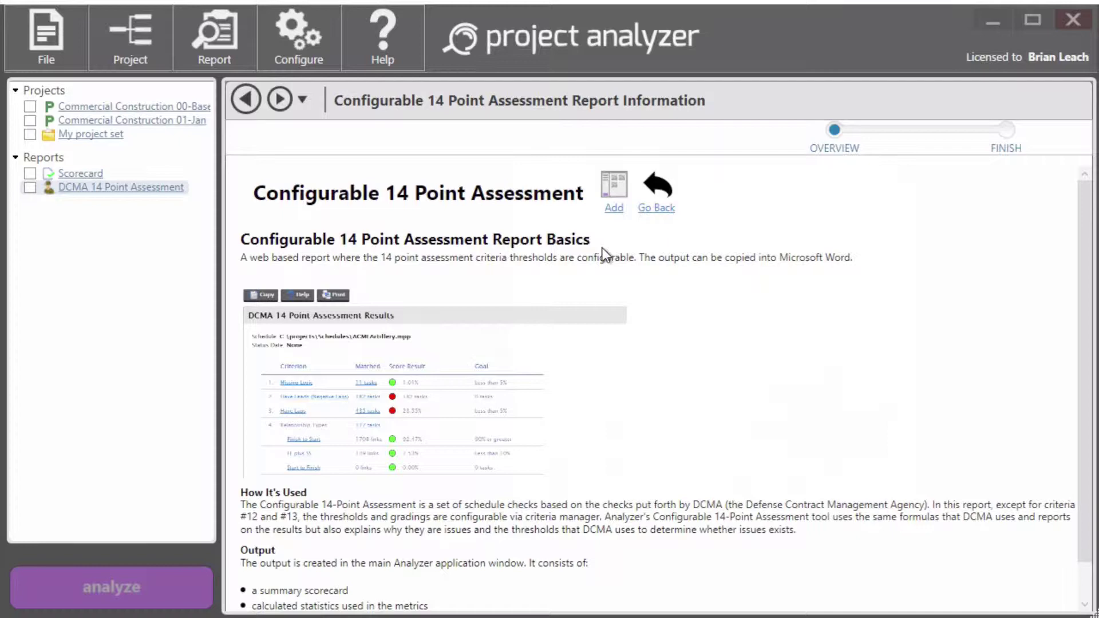
pyautogui.click(613, 209)
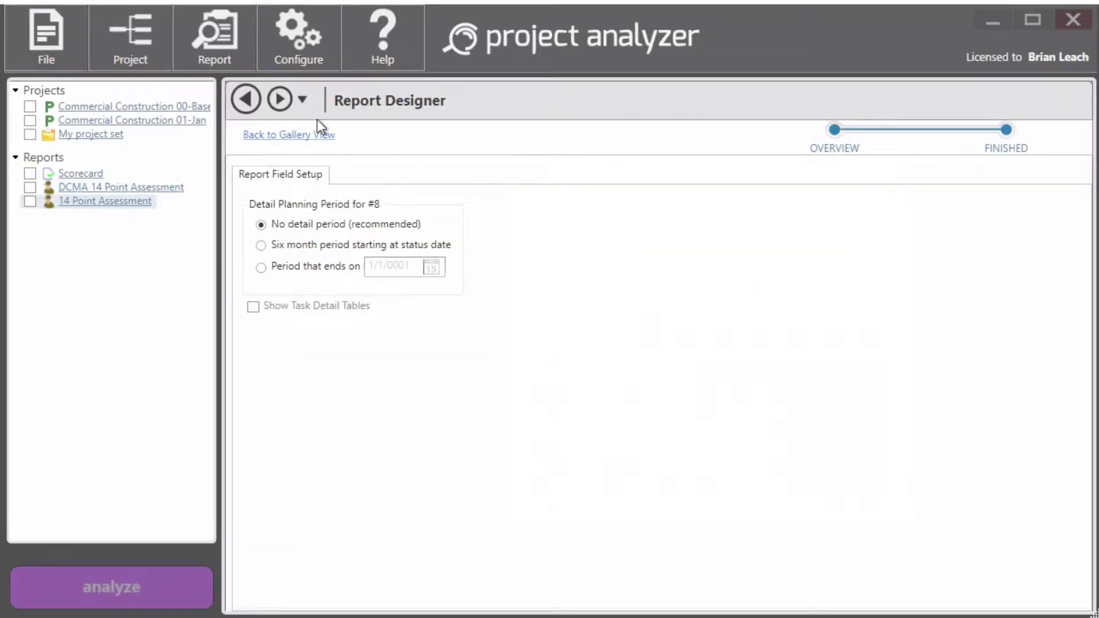
# - Return to the gallery and add the DCMA EVAS report
pyautogui.click(250, 98)
pyautogui.click(249, 98)
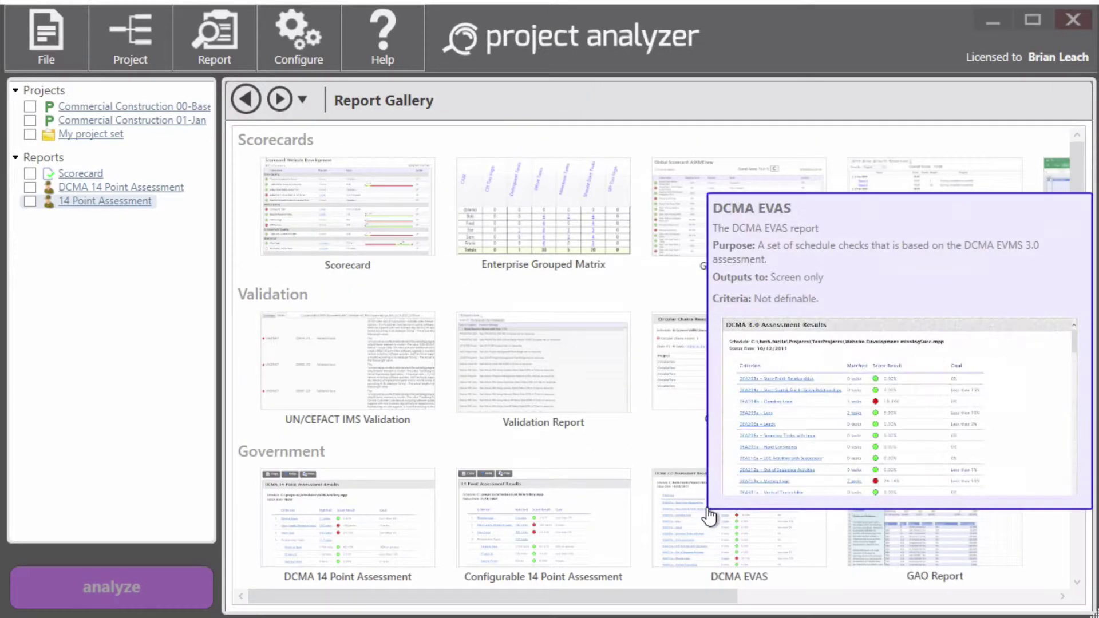
pyautogui.click(707, 509)
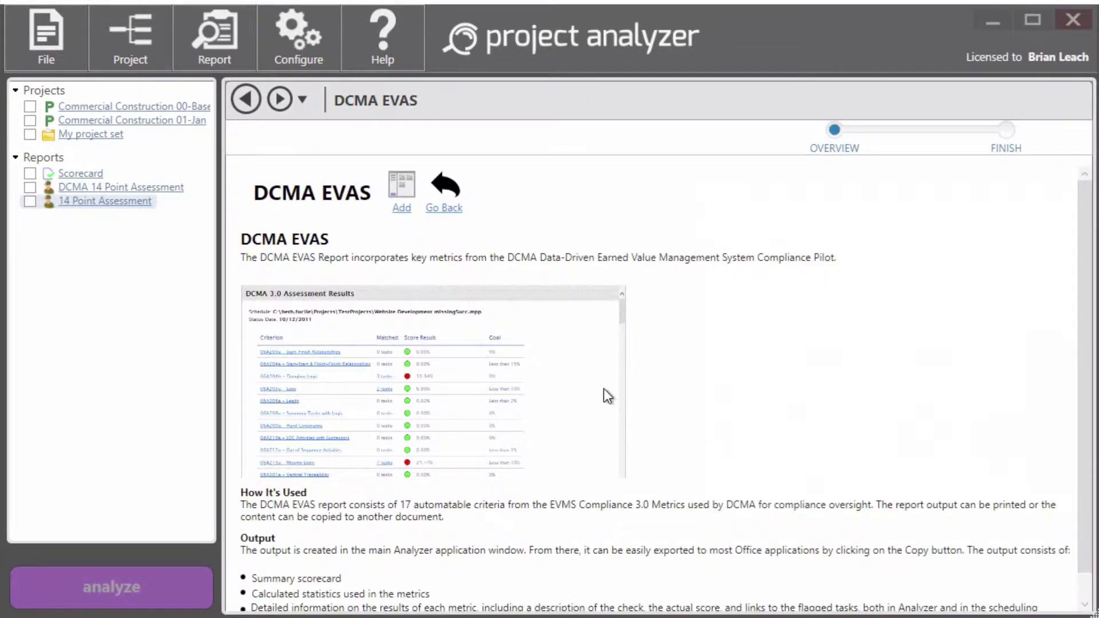
pyautogui.click(401, 208)
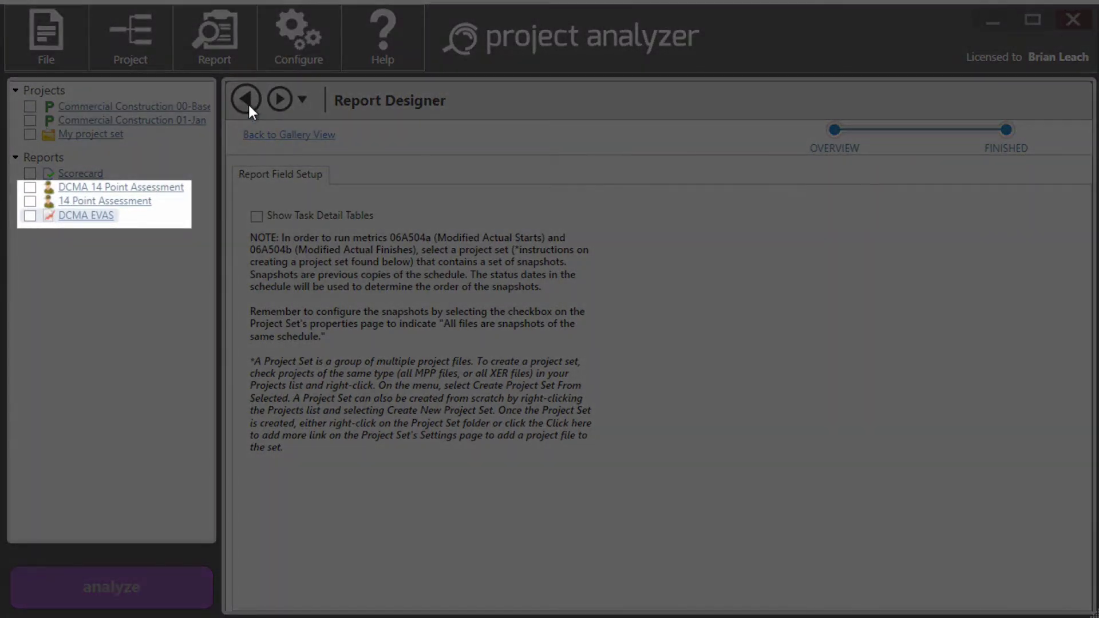
pyautogui.click(246, 100)
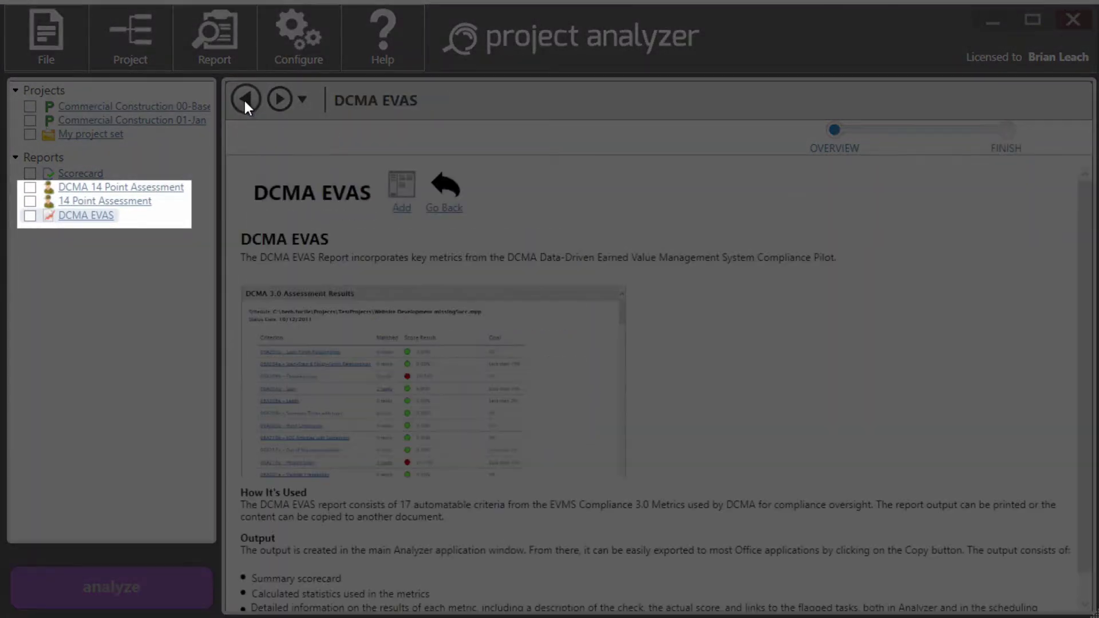
# - Go back from the DCMA EVAS overview to the Report Gallery
pyautogui.click(243, 98)
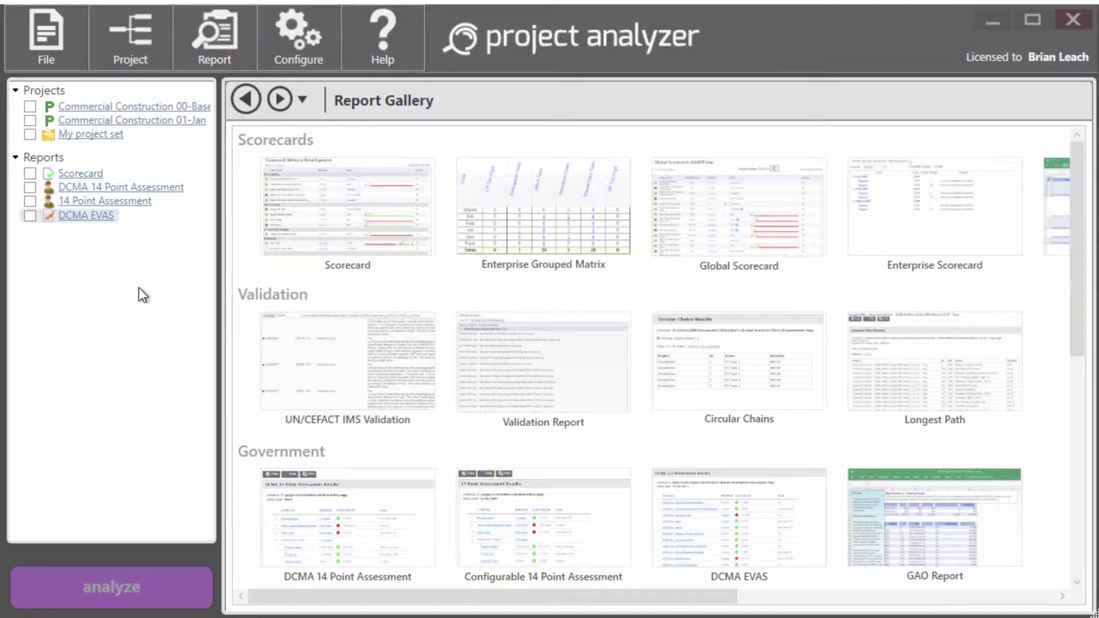
# - In the DCMA 14 Point Assessment field setup, set check #8 to 'No detail period (recommended)'
pyautogui.click(146, 189)
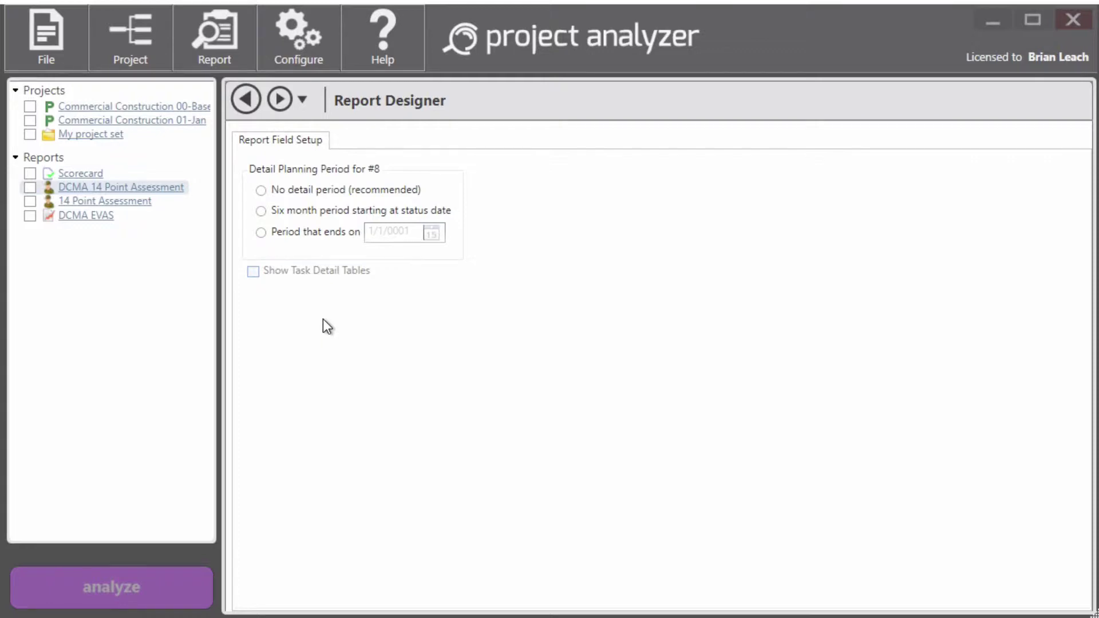
pyautogui.click(261, 190)
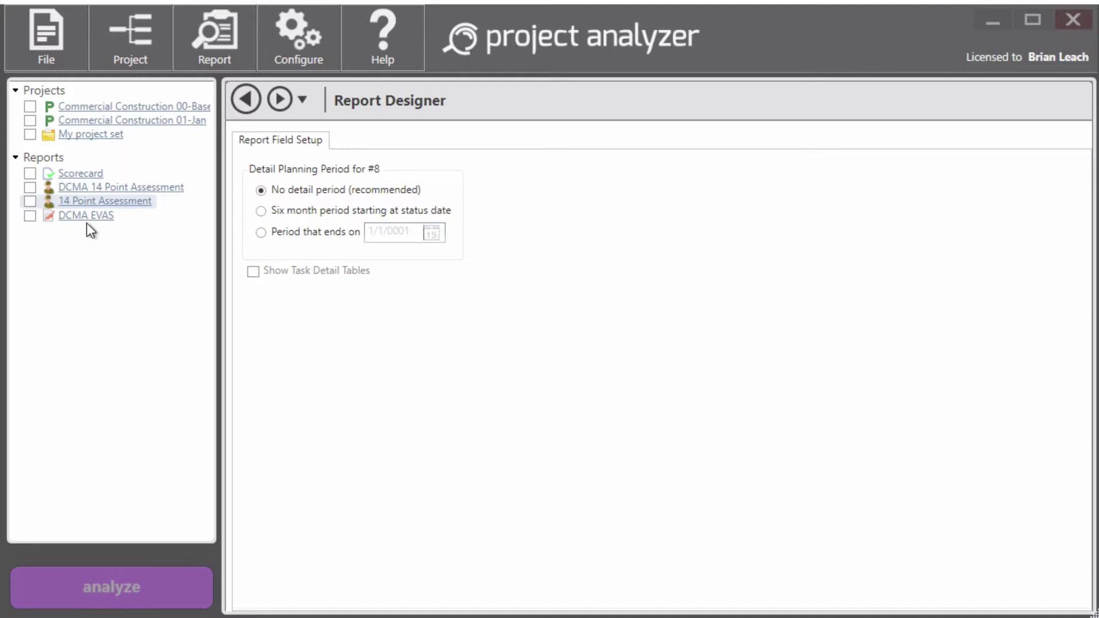
# - Analyze Commercial Construction 01-Jan with DCMA 14 Point, 14 Point Assessment and DCMA EVAS reports
pyautogui.click(30, 120)
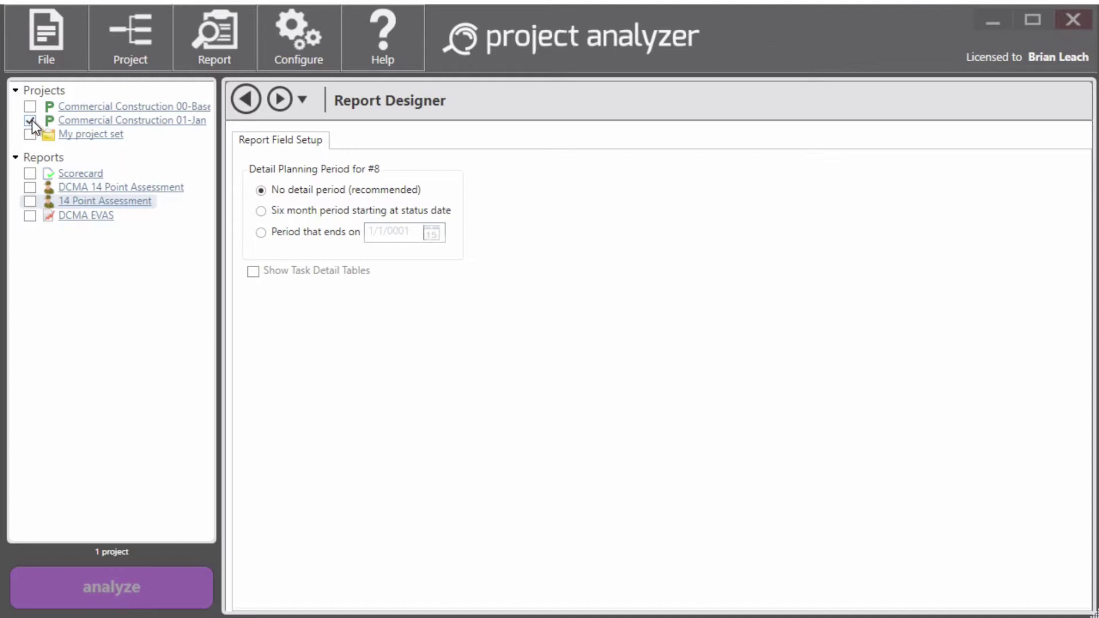
pyautogui.click(33, 186)
pyautogui.click(33, 201)
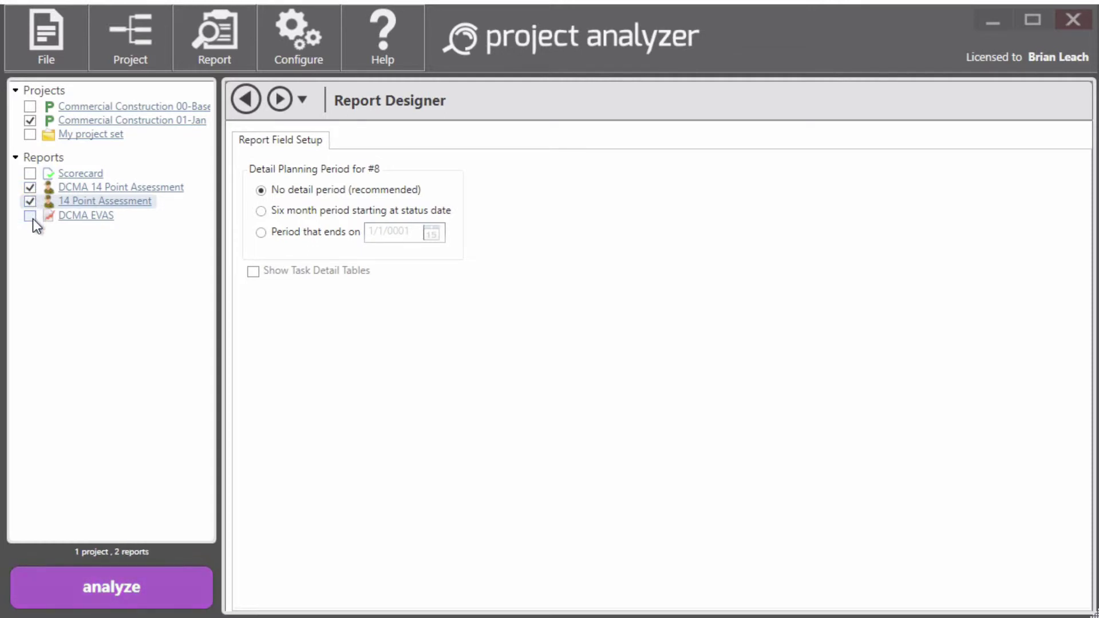
pyautogui.click(31, 217)
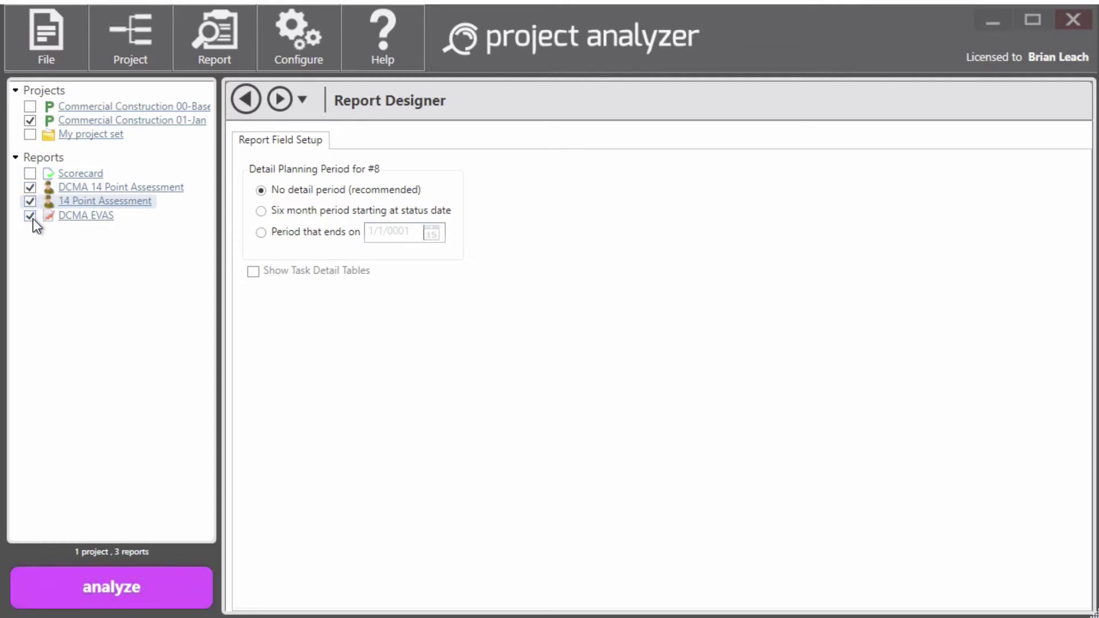
pyautogui.click(105, 589)
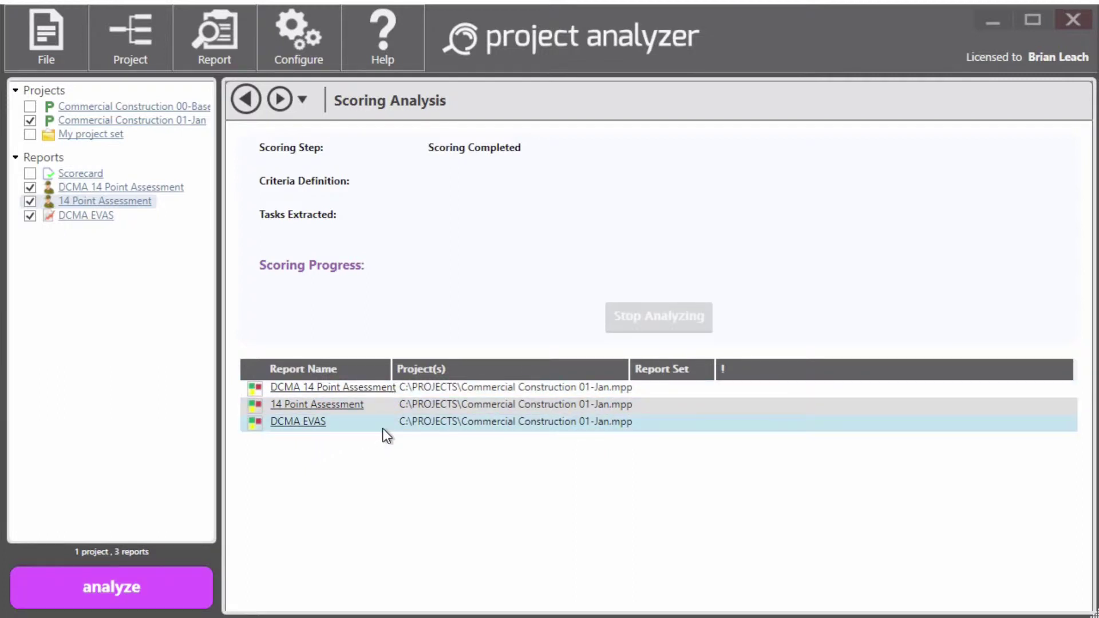
# - Open the DCMA 14 Point results, read the Missing Logic explanation, and scroll back to the top
pyautogui.click(341, 387)
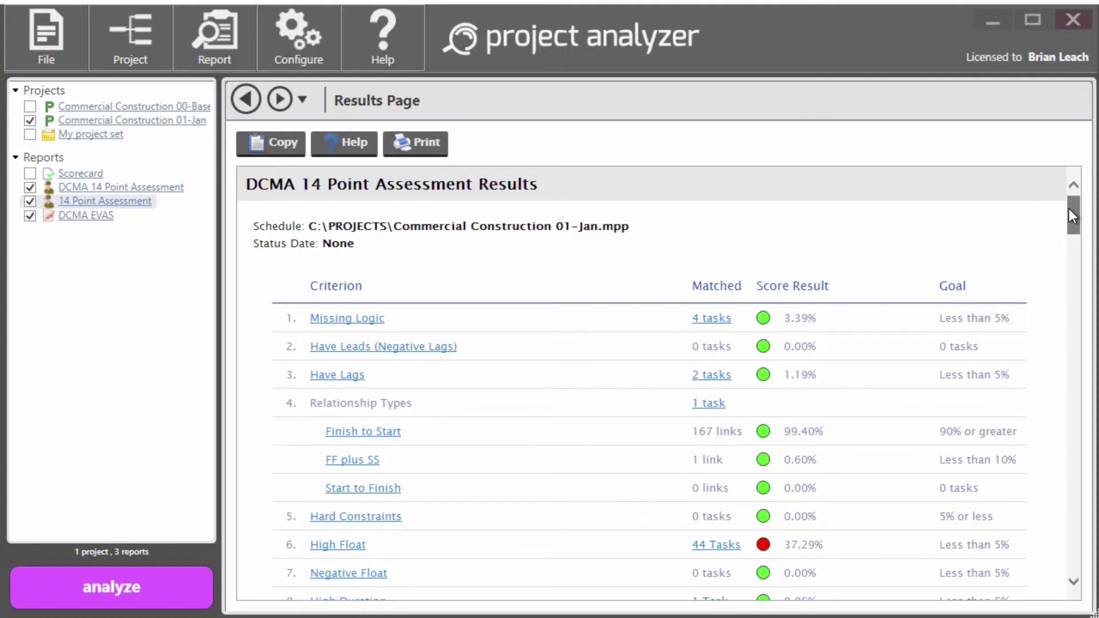
pyautogui.moveTo(1069, 209)
pyautogui.mouseDown()
pyautogui.moveTo(1061, 252)
pyautogui.moveTo(1056, 216)
pyautogui.mouseUp()
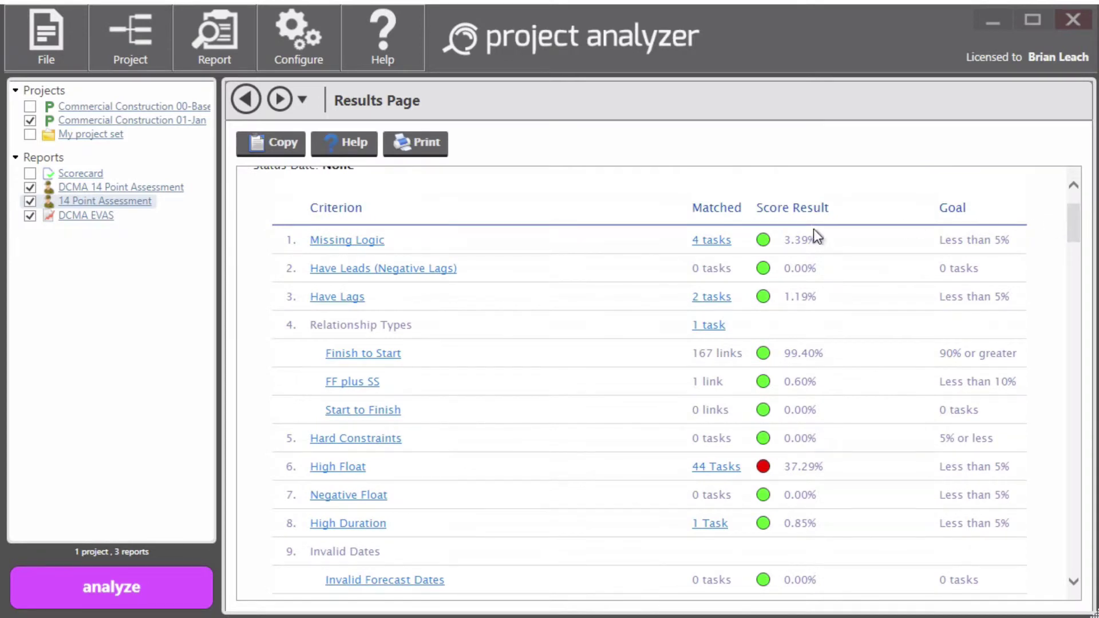
pyautogui.click(347, 242)
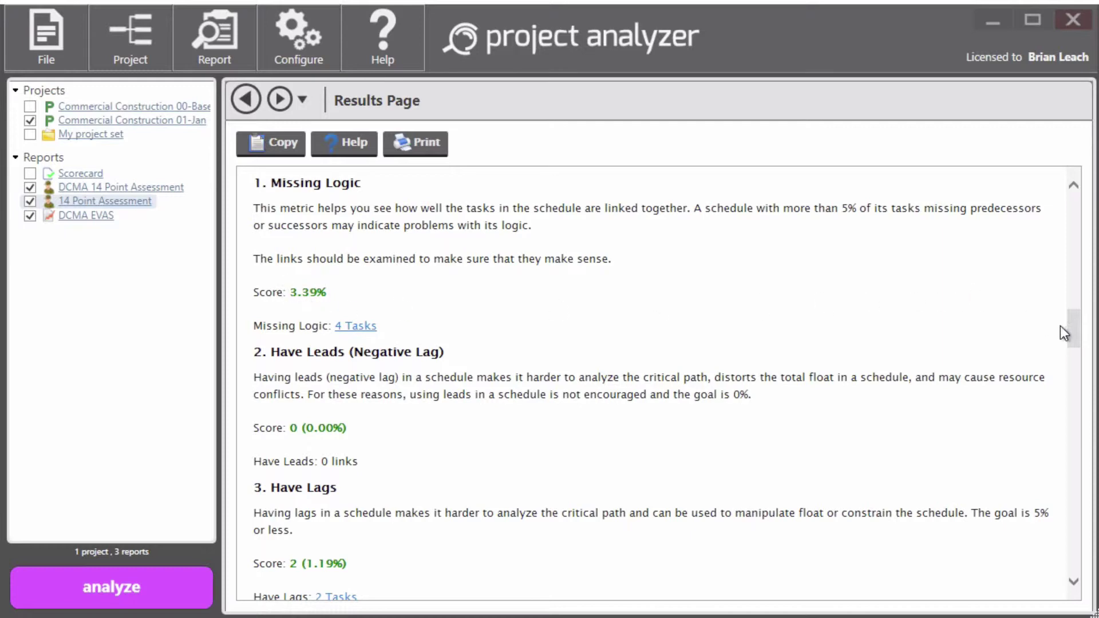
pyautogui.moveTo(1067, 330); pyautogui.dragTo(1070, 212)
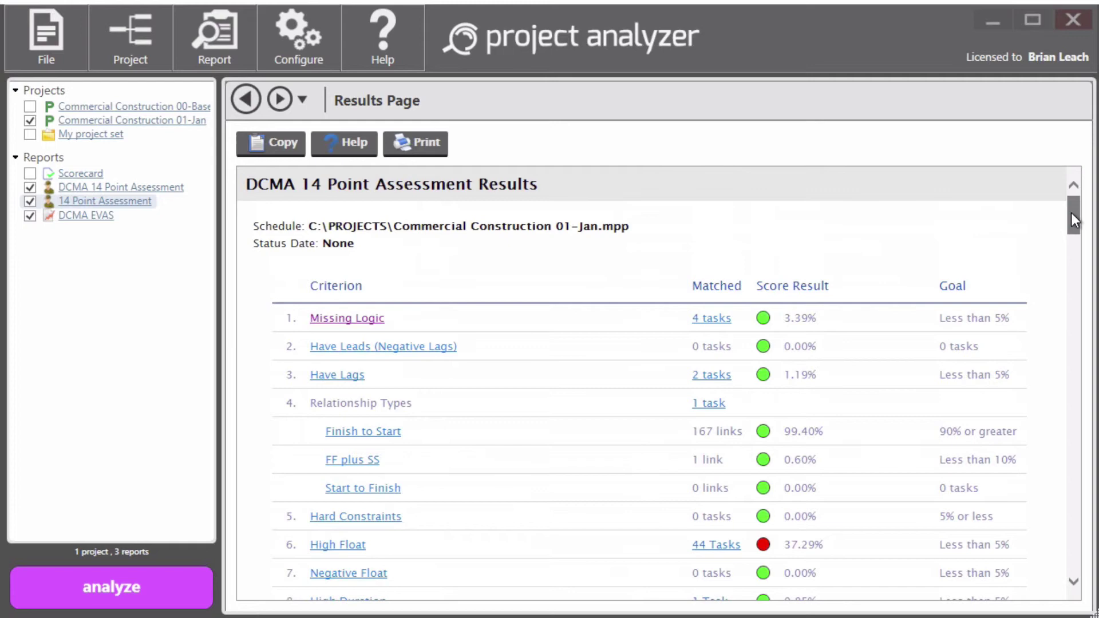
# - Filter Microsoft Project to the 4 Missing Logic tasks, then return to the analyzer results
pyautogui.click(707, 319)
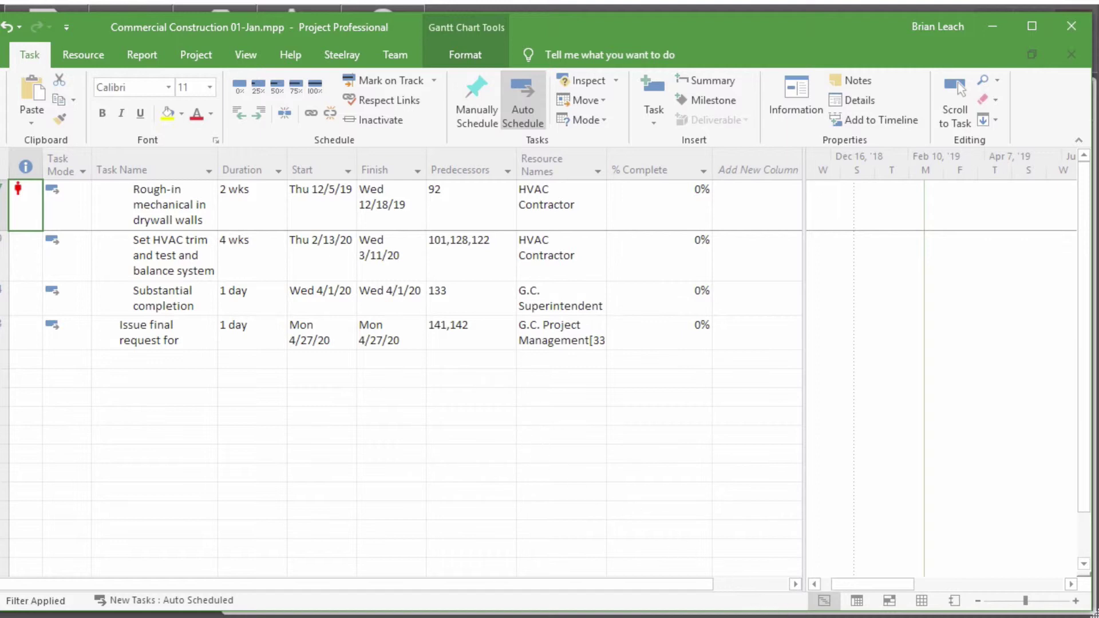
pyautogui.moveTo(768, 617)
pyautogui.click(768, 572)
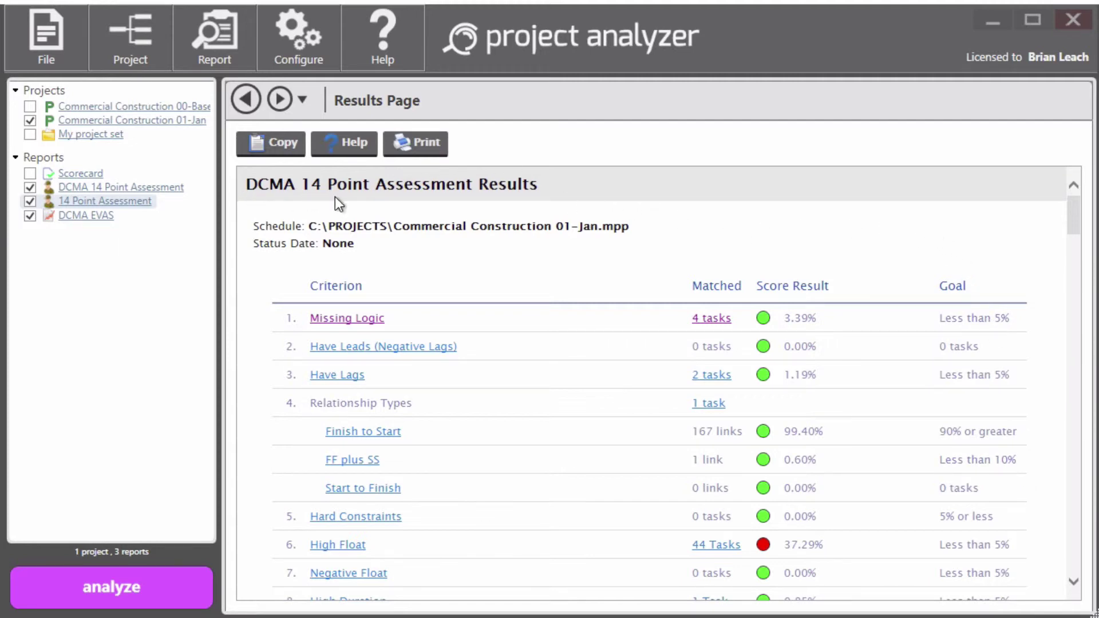
# - View the 14 Point Assessment settings, then return to the scoring summary of all reports
pyautogui.click(101, 204)
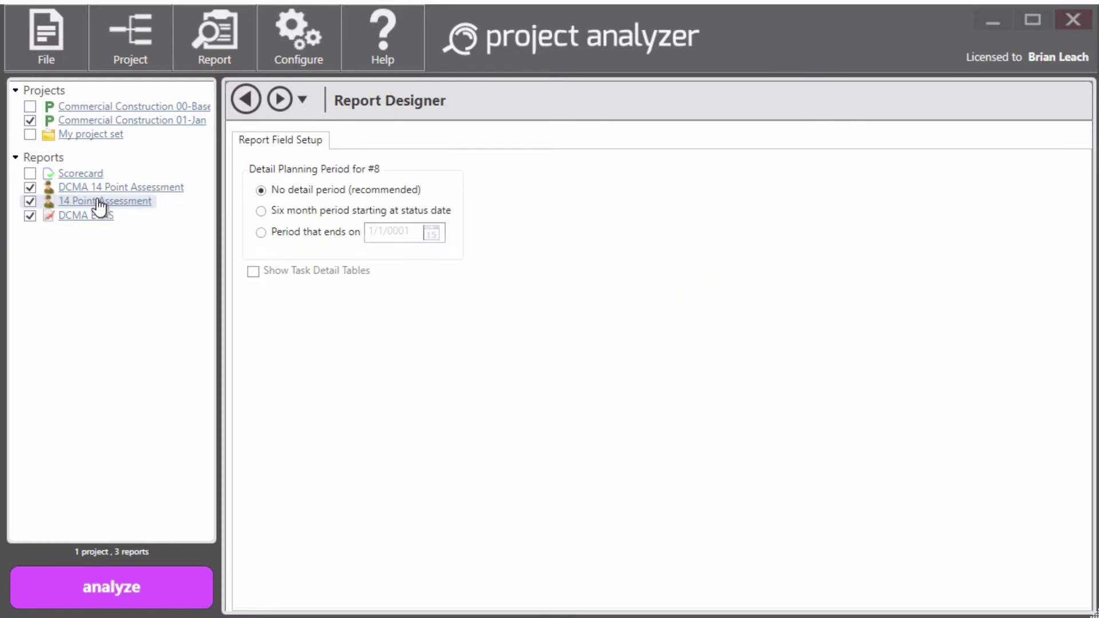
pyautogui.click(242, 103)
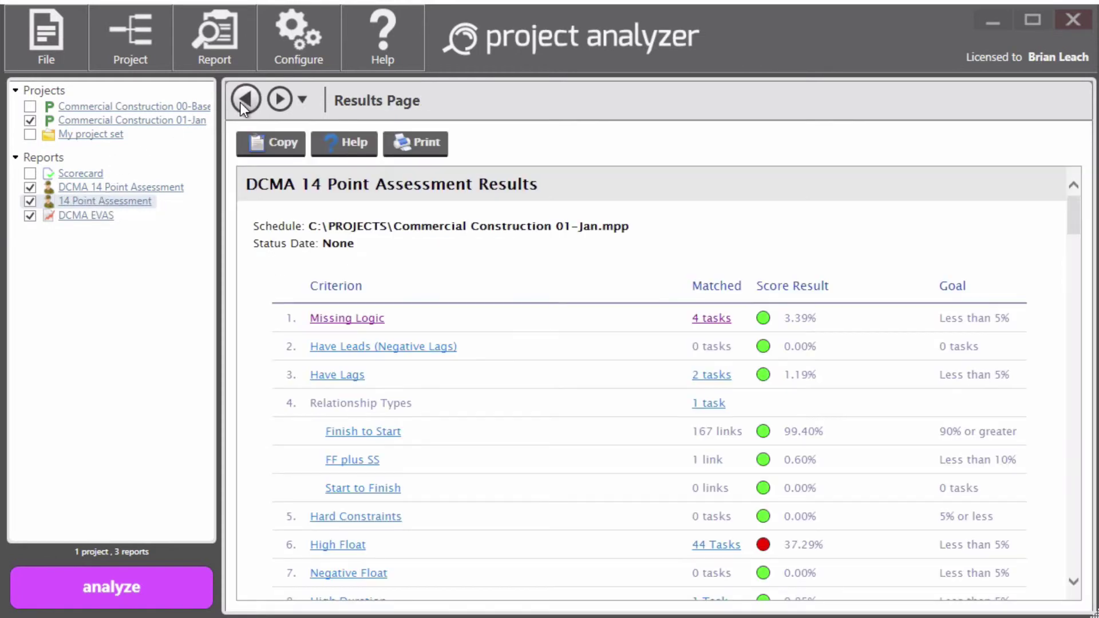
pyautogui.click(245, 100)
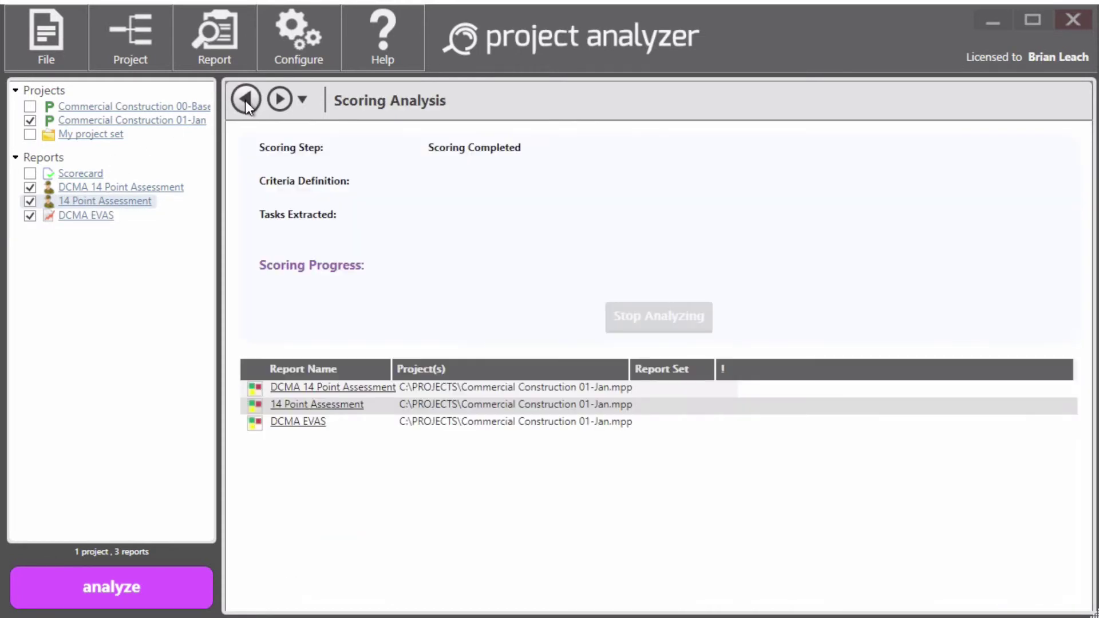
# - Scroll through the 14 Point Assessment results and glance at the DCMA EVAS settings
pyautogui.click(298, 403)
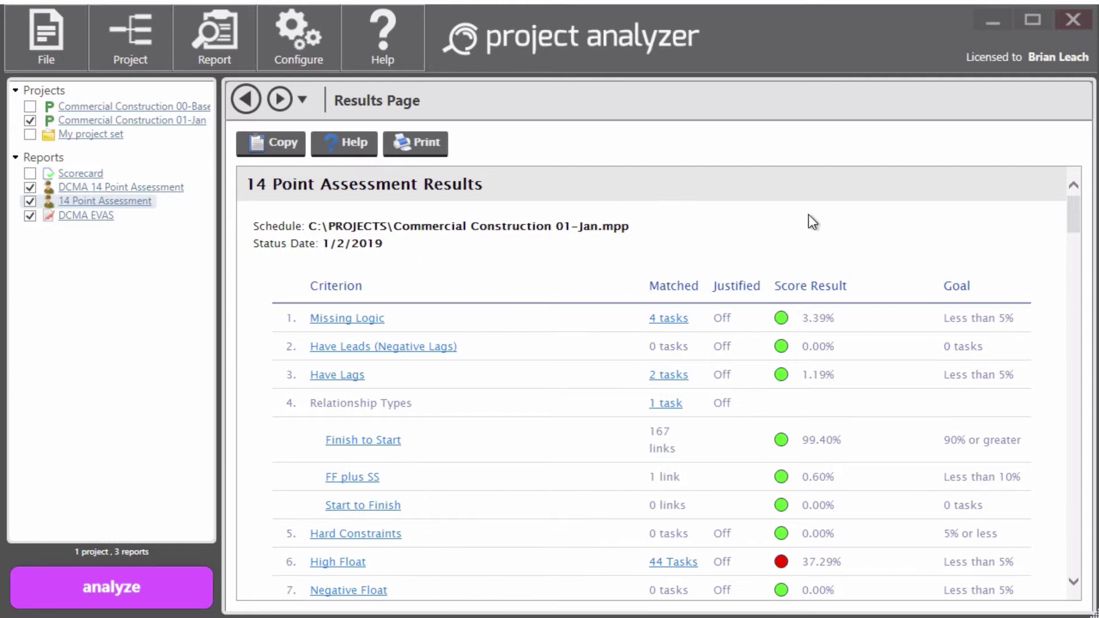
pyautogui.scroll(-12, 1064, 226)
pyautogui.scroll(-15, 1052, 292)
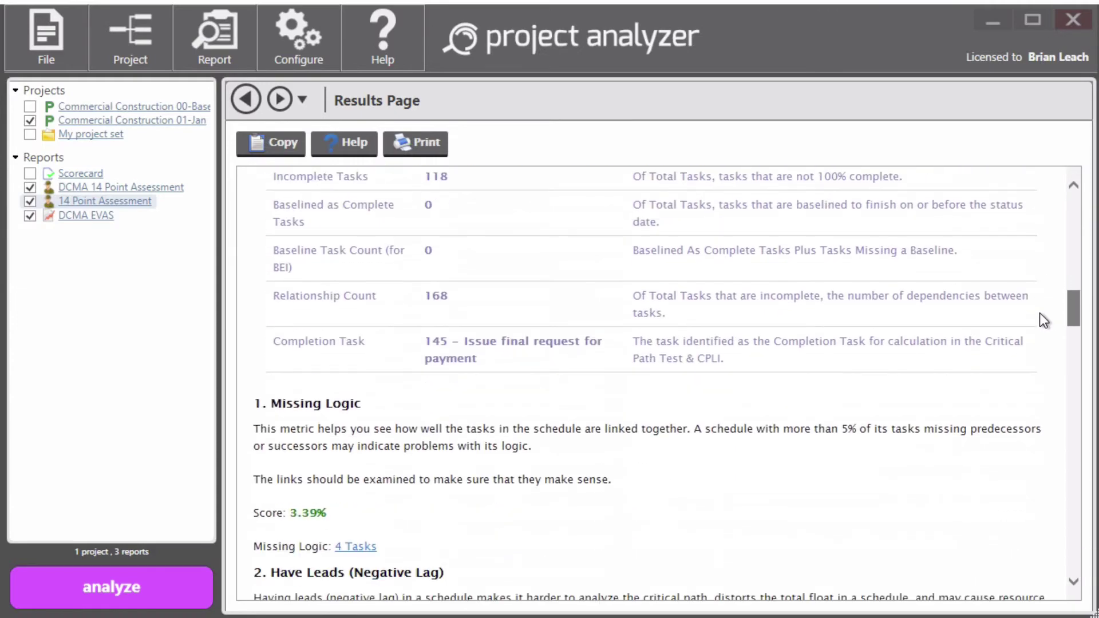
pyautogui.scroll(20, 1041, 224)
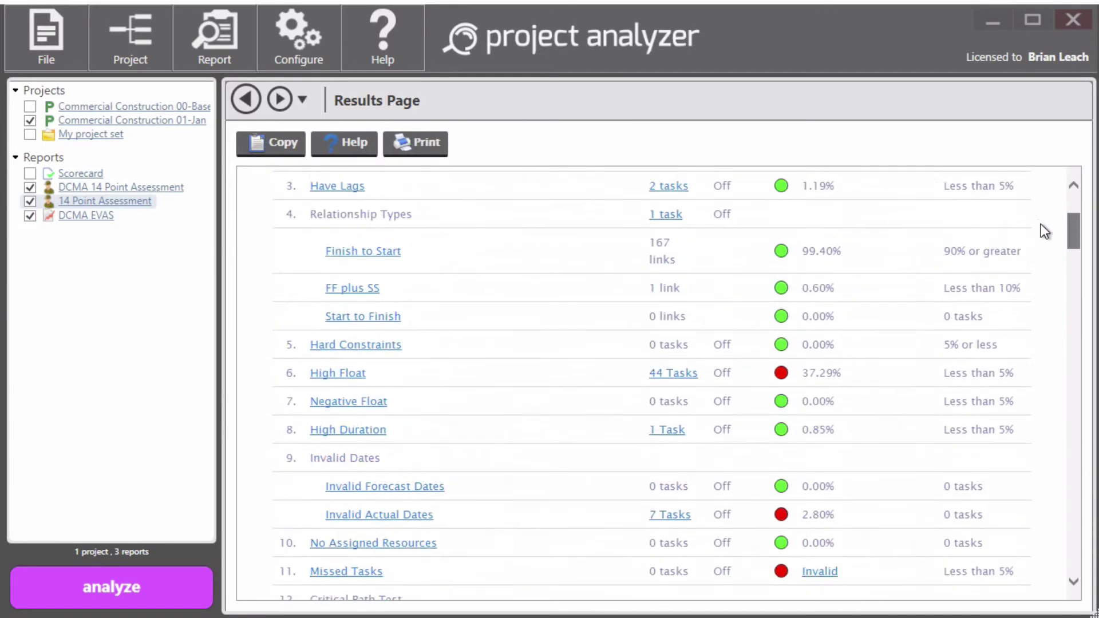
pyautogui.click(90, 218)
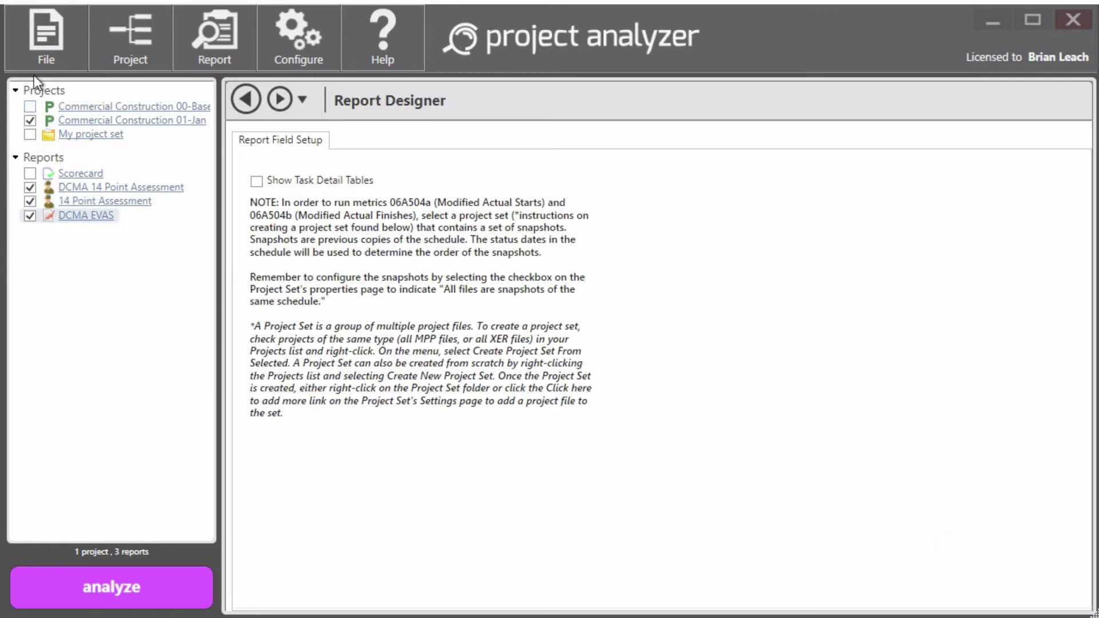
pyautogui.click(247, 100)
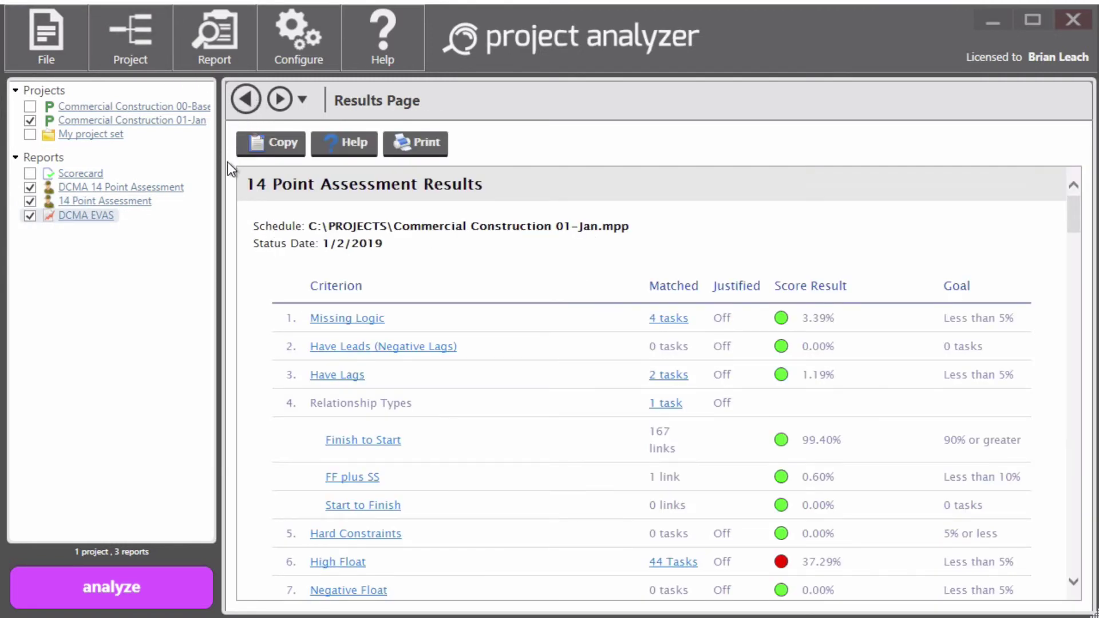
# - Open the DCMA EVAS results and send the 2 tasks under 06A205a – Lags to Microsoft Project
pyautogui.click(247, 100)
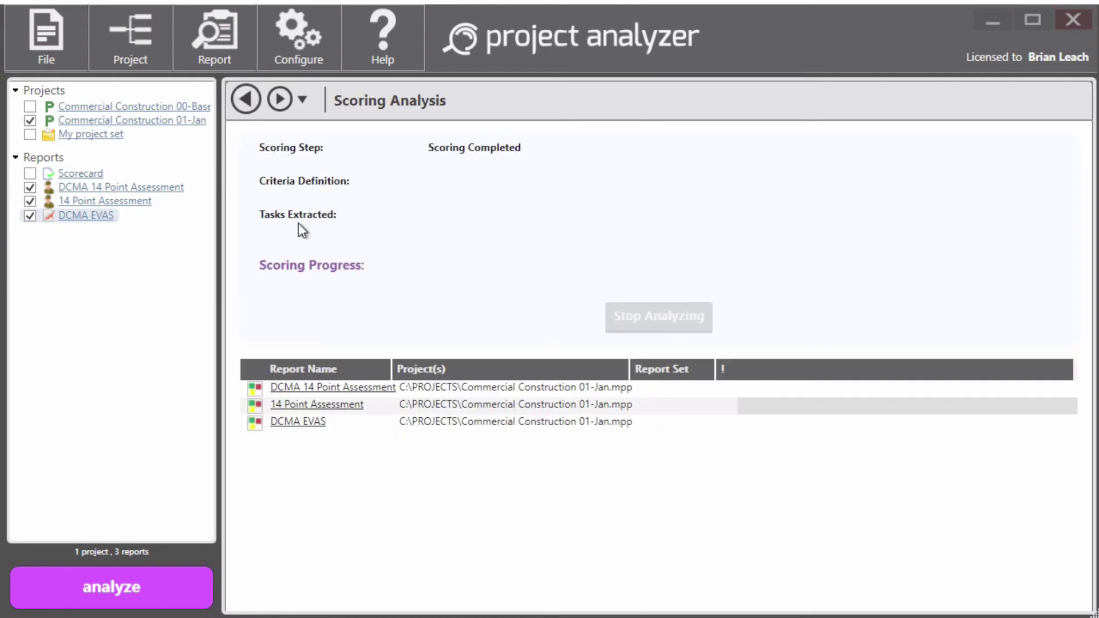
pyautogui.click(295, 426)
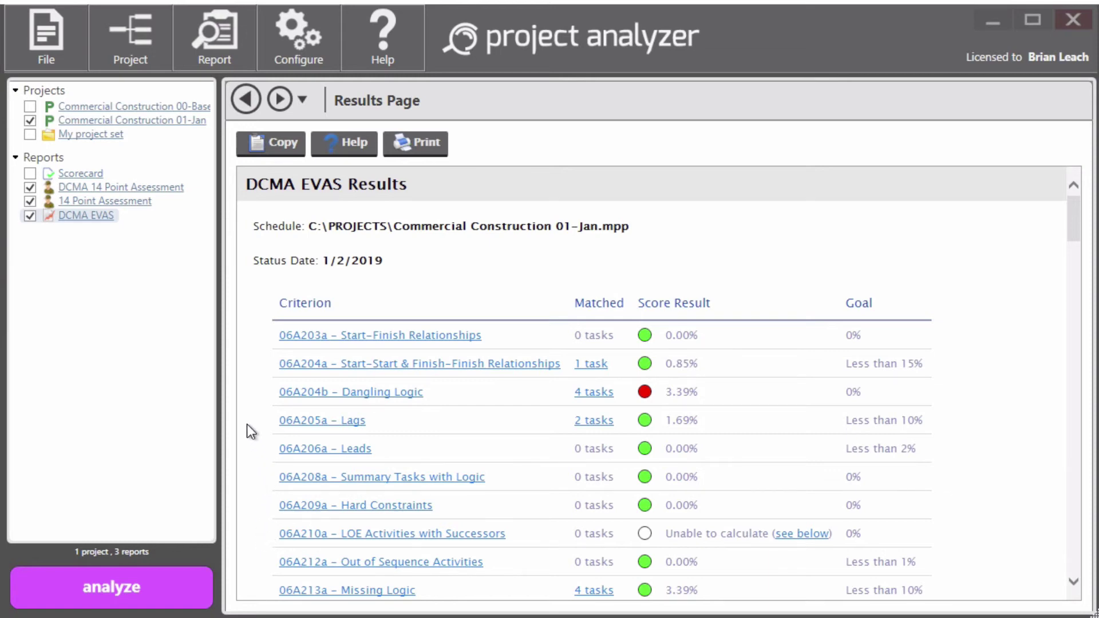
pyautogui.click(327, 420)
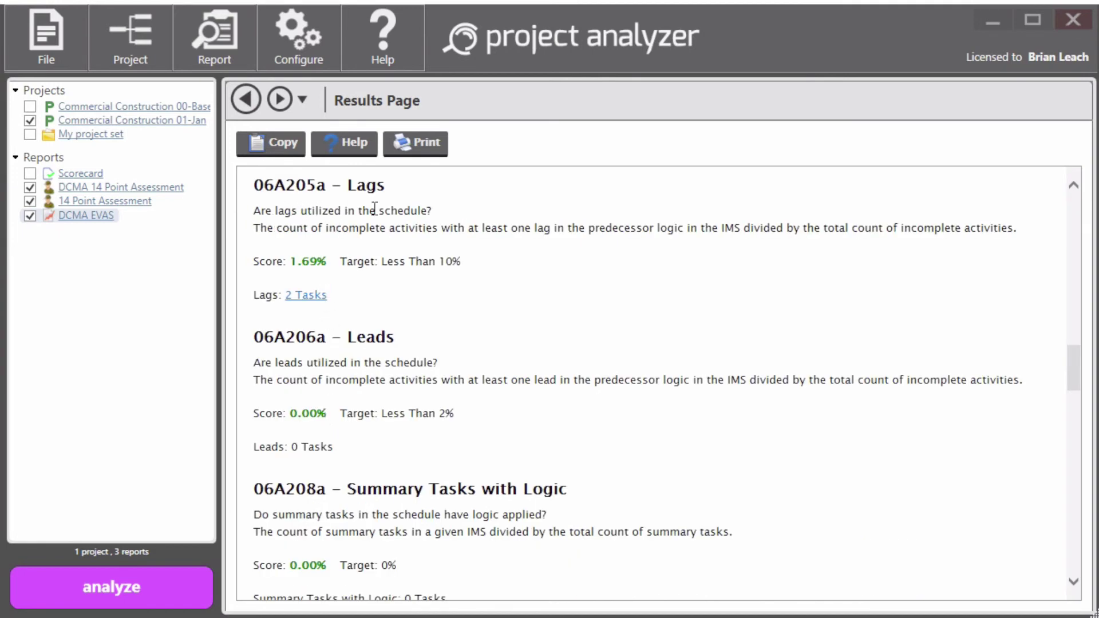
pyautogui.click(304, 298)
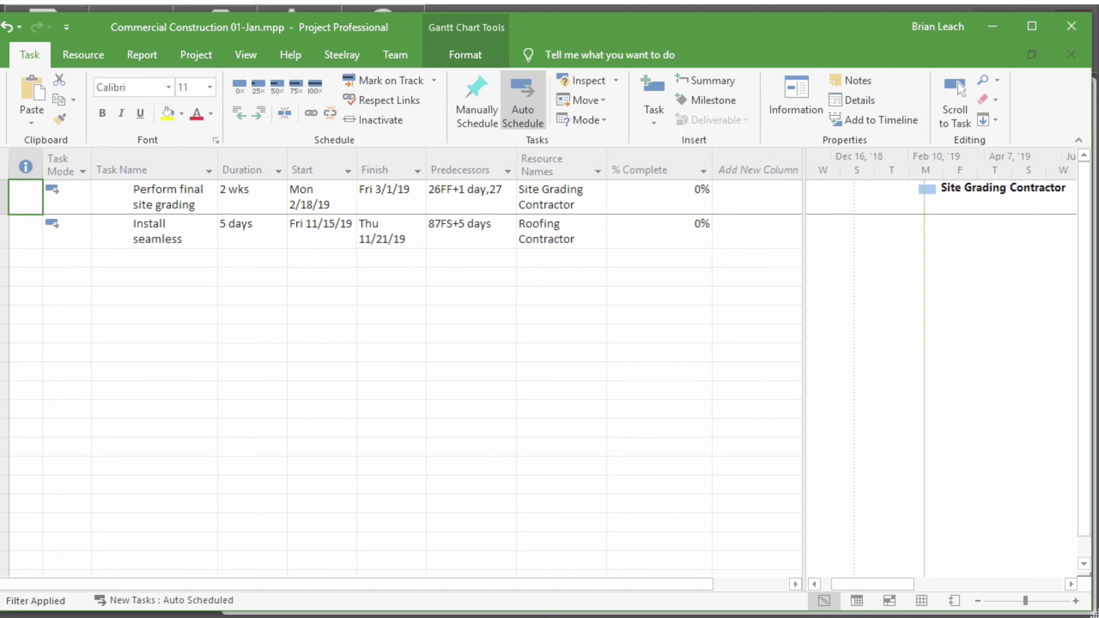
# - Switch back from Microsoft Project to the DCMA EVAS results with Alt+Tab
pyautogui.hotkey('alt', 'Tab')
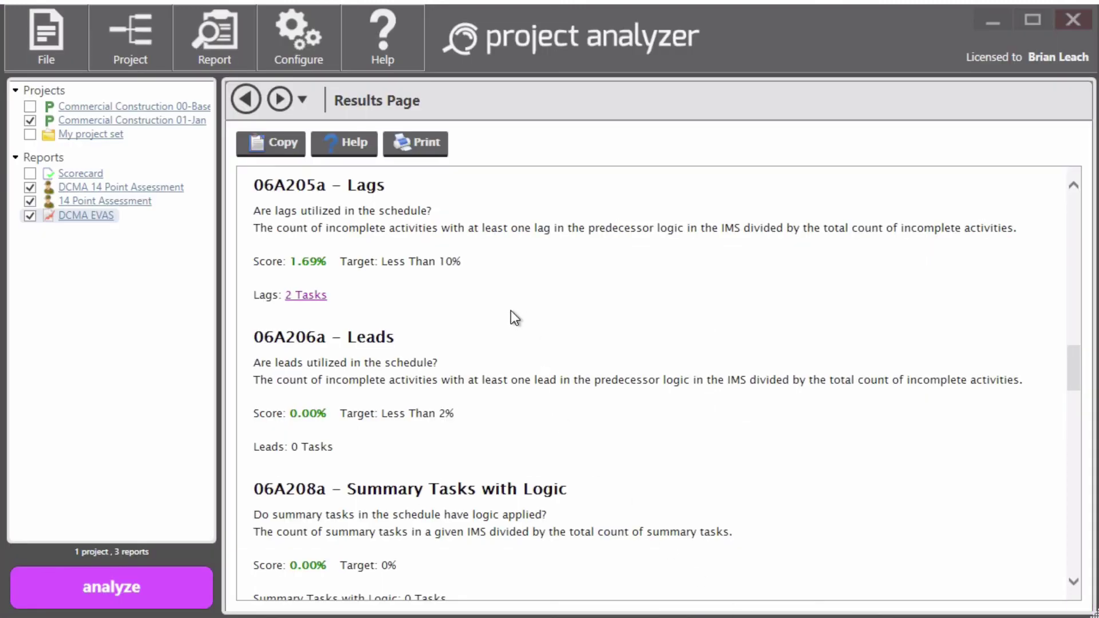